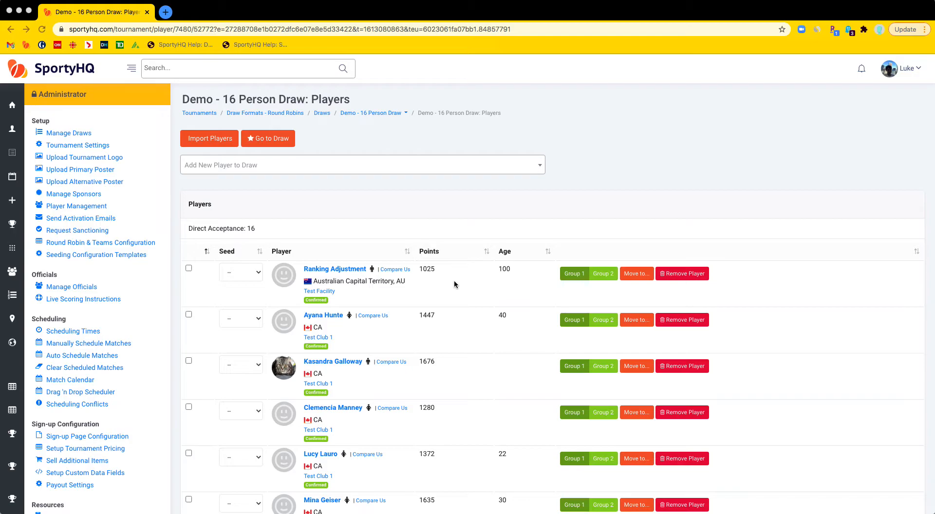
Check the seed setting of the first player in the list, and go to the Demo - 16 Person Draw page
scroll(455, 284, down, 1)
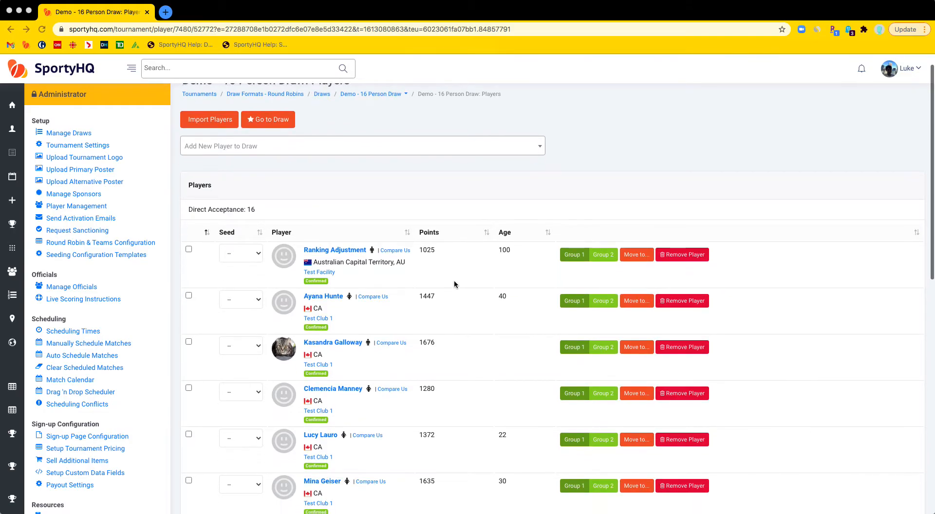
click(257, 256)
click(257, 253)
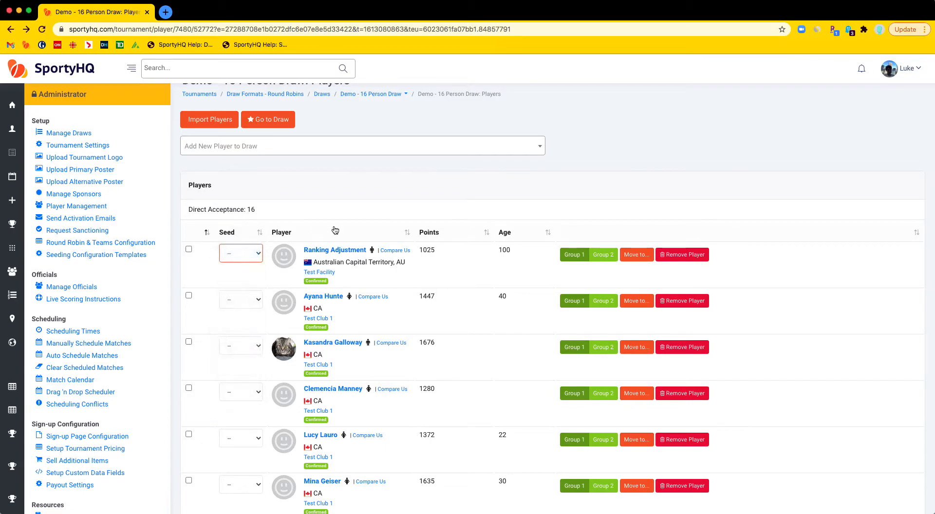
scroll(329, 218, up, 1)
click(276, 141)
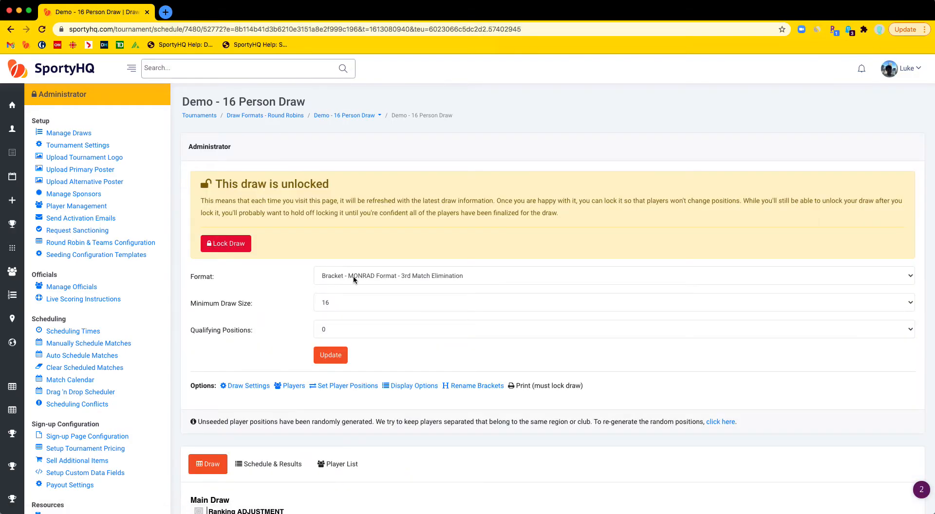
Set the draw format to "Bracket - 1 Match Guarantee." and review the resulting bracket
click(361, 278)
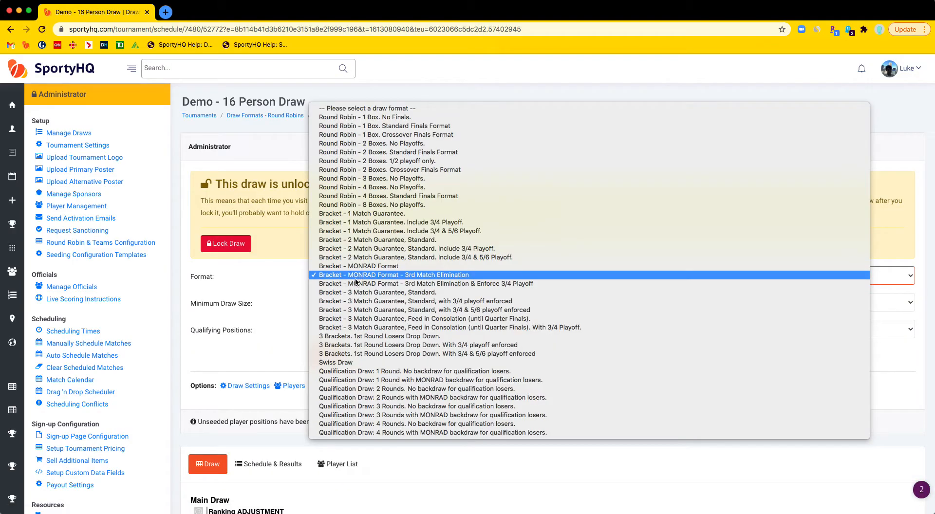
click(382, 214)
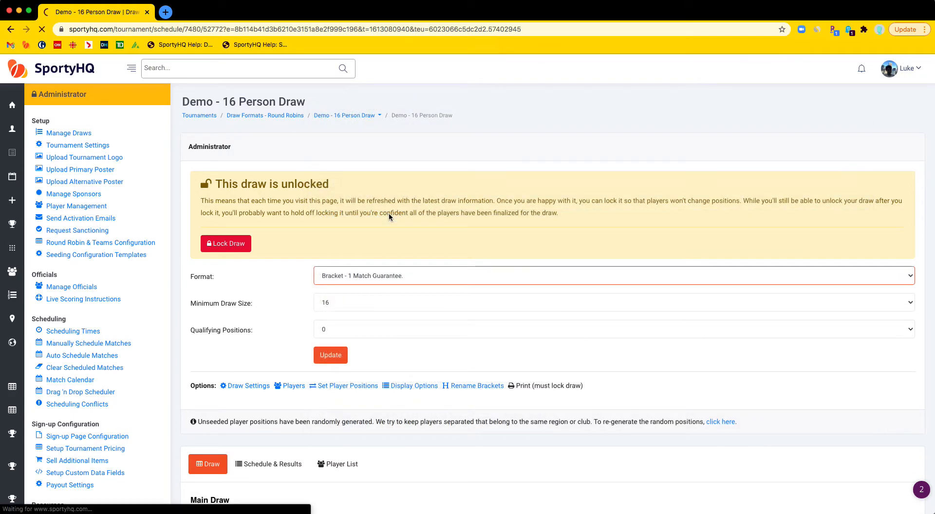
scroll(249, 291, down, 6)
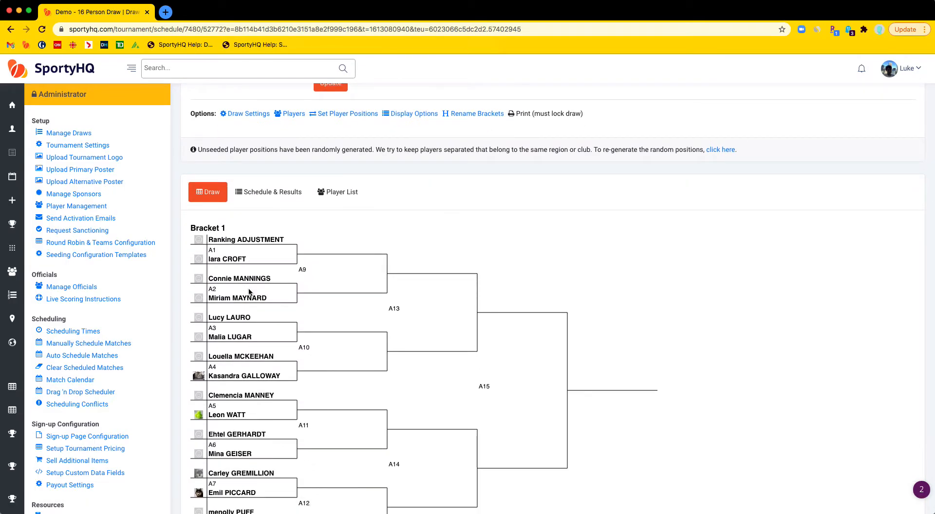
scroll(249, 297, down, 3)
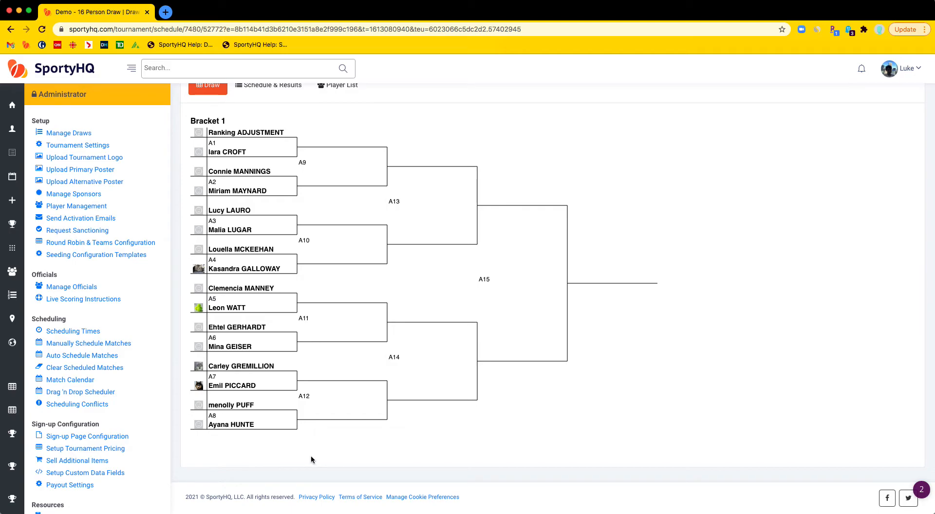
Change the draw format to "Bracket - 2 Match Guarantee, Standard." and review both brackets
scroll(311, 460, up, 5)
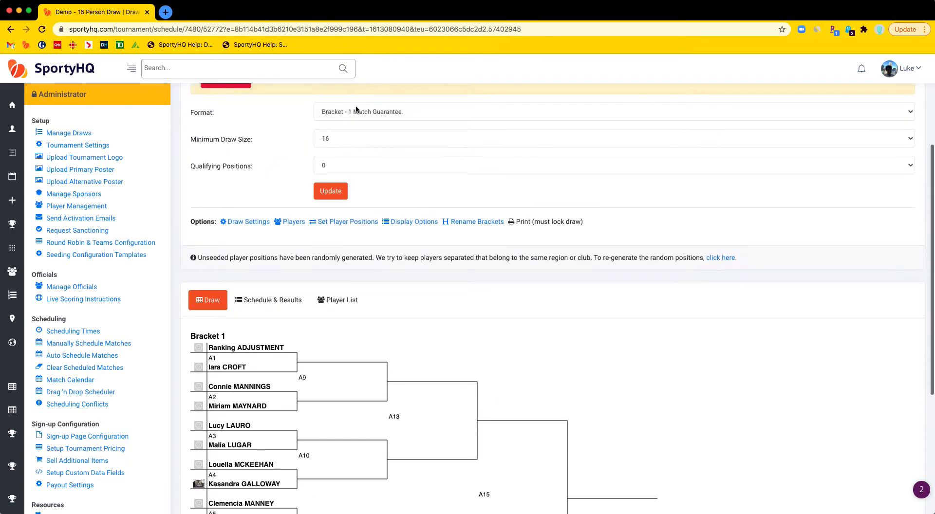
click(360, 112)
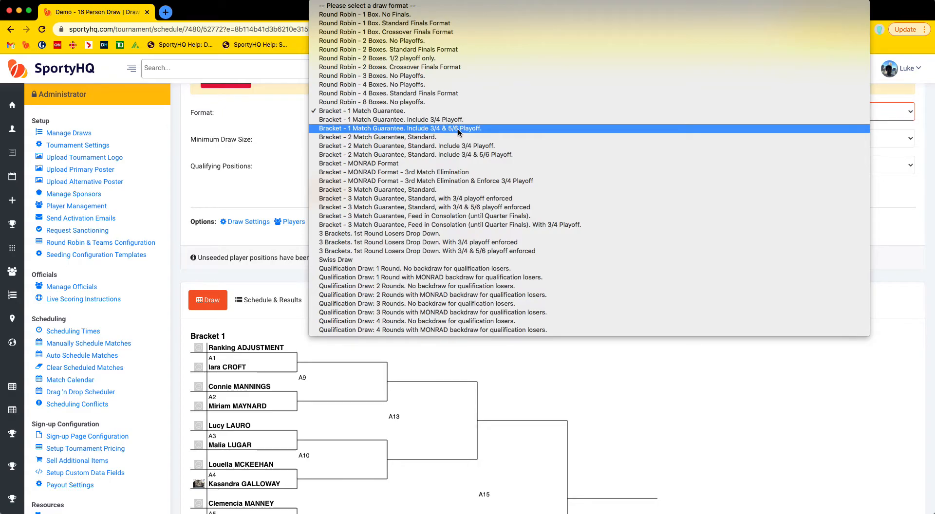
click(390, 141)
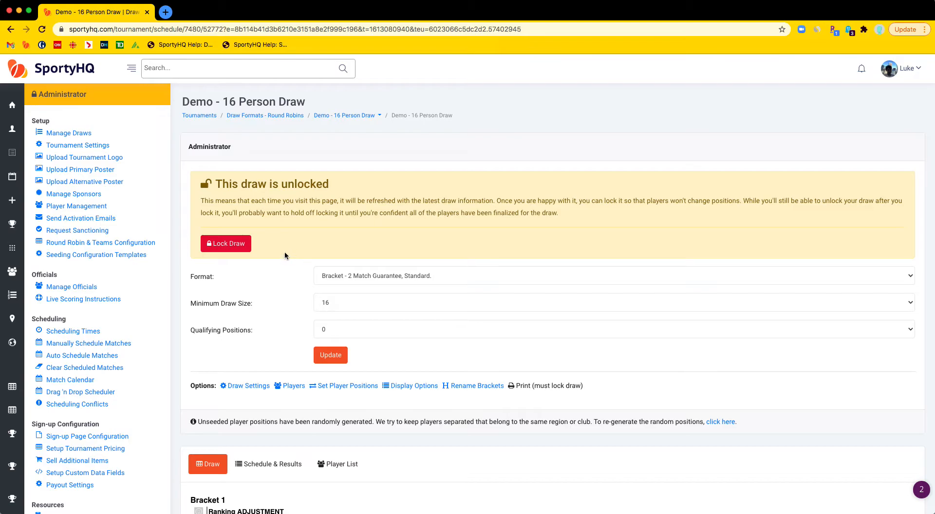
scroll(262, 288, down, 10)
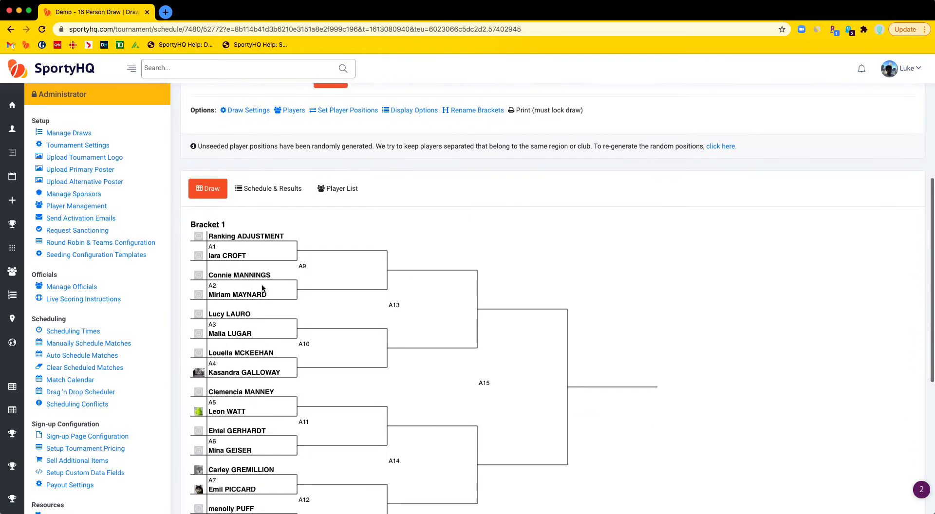
scroll(262, 285, down, 4)
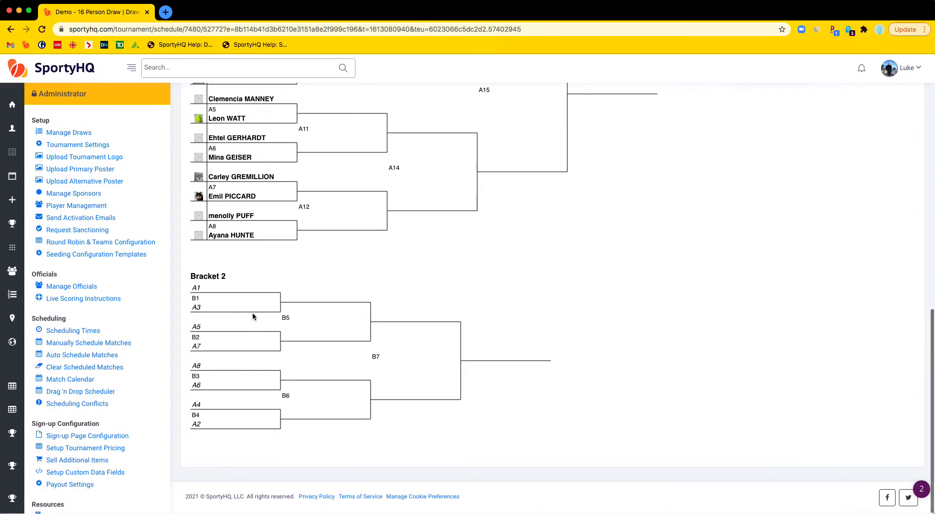
Change the draw format to "Bracket - MONRAD Format"
scroll(285, 322, up, 10)
click(375, 121)
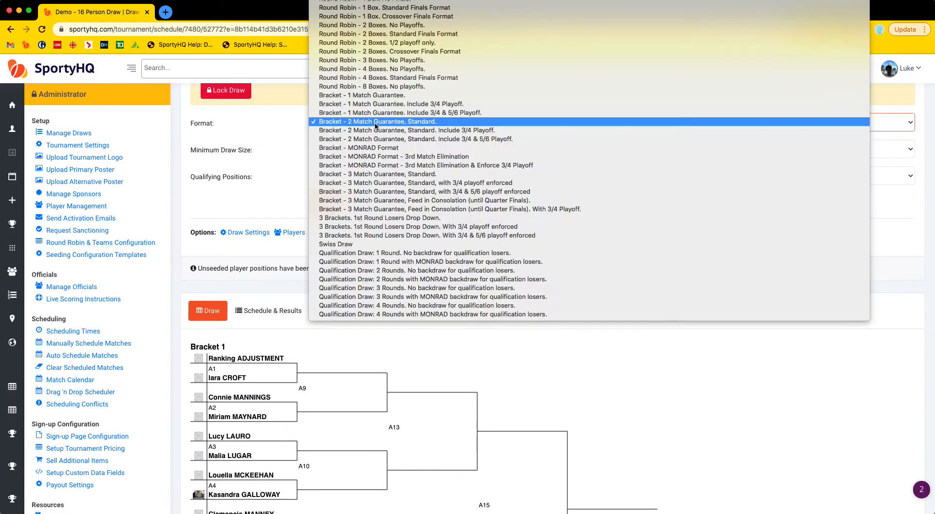
click(401, 148)
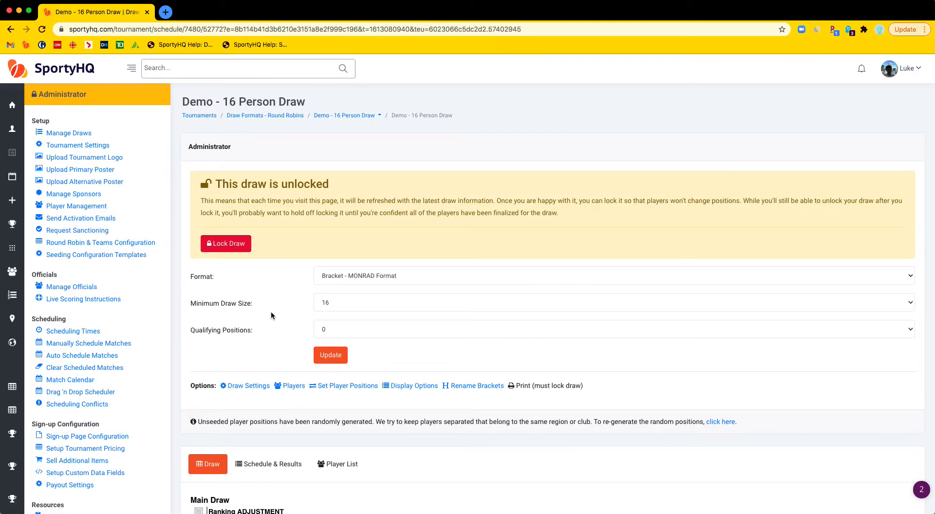
Examine the MONRAD main draw and its placement brackets, from Position 3-4 down to Position 15-16
scroll(271, 312, down, 4)
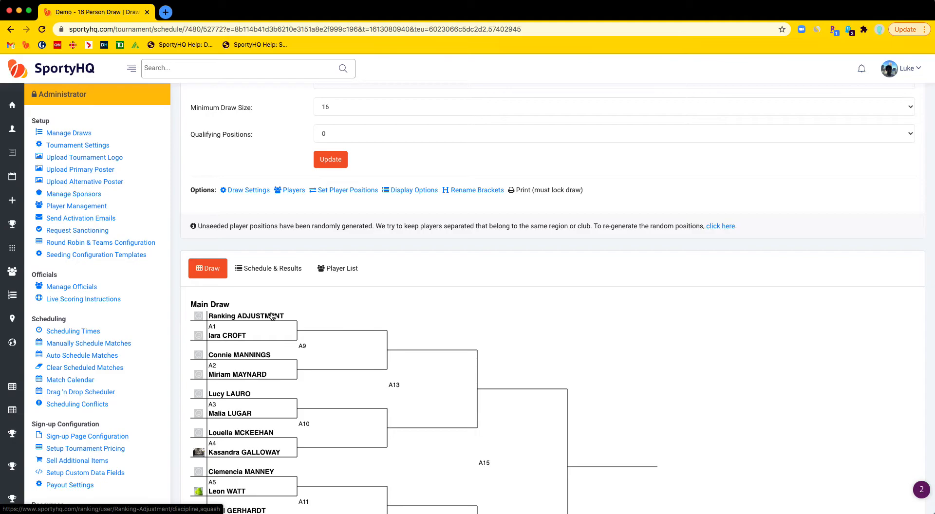
scroll(272, 316, down, 4)
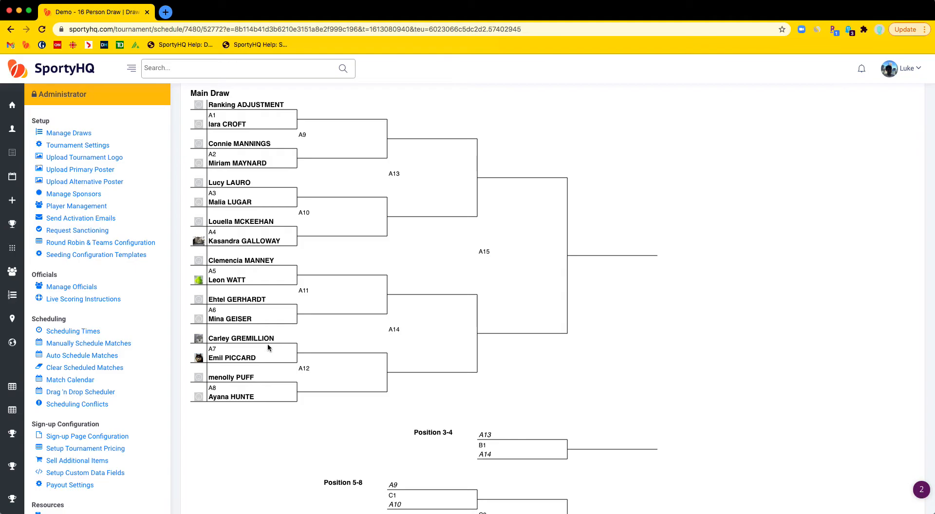
scroll(268, 344, down, 1)
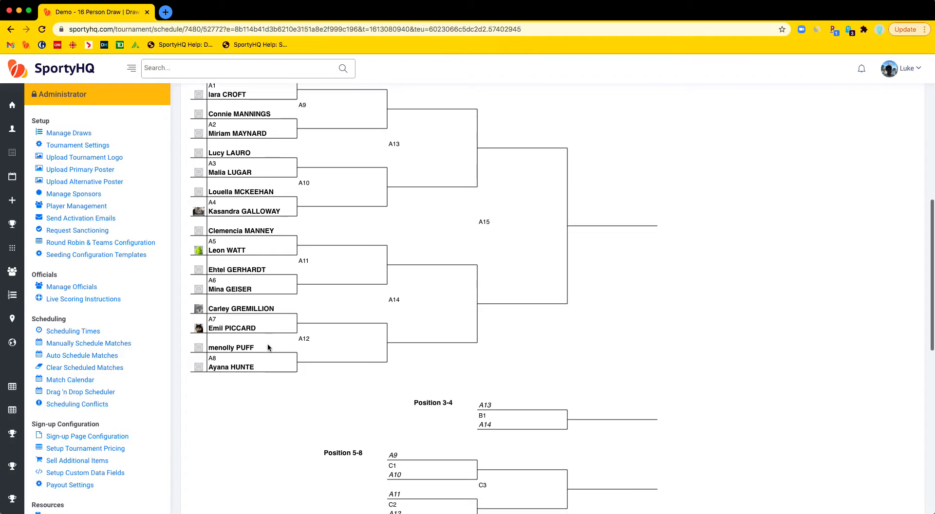
scroll(267, 343, down, 2)
scroll(268, 347, down, 3)
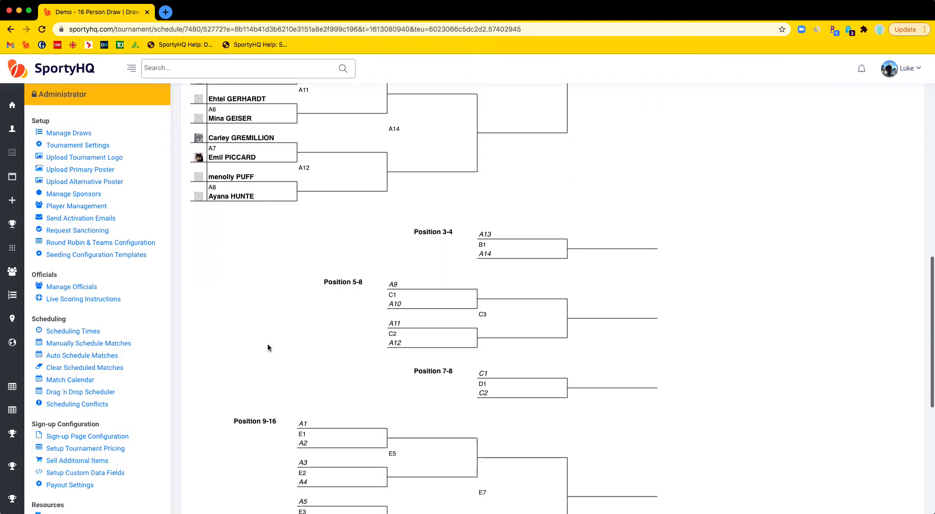
scroll(267, 347, down, 2)
scroll(277, 265, up, 4)
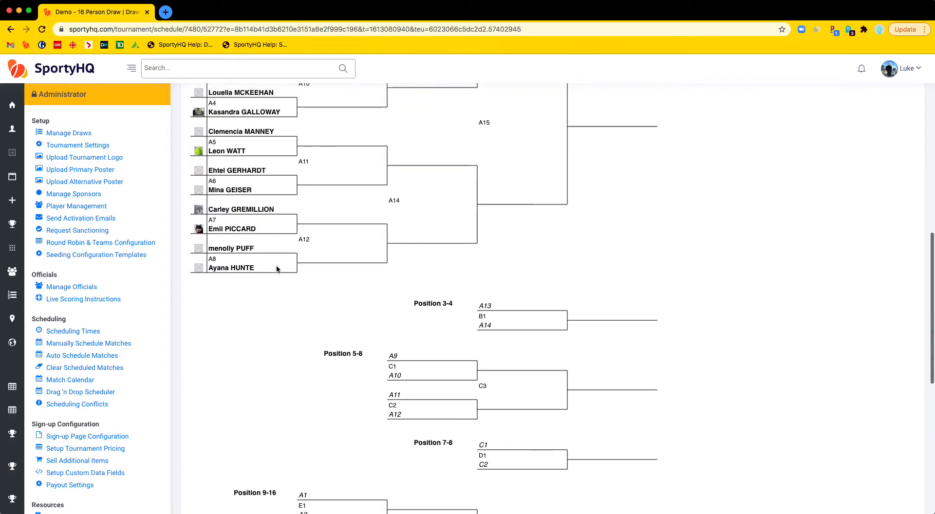
scroll(278, 305, down, 2)
scroll(278, 307, down, 7)
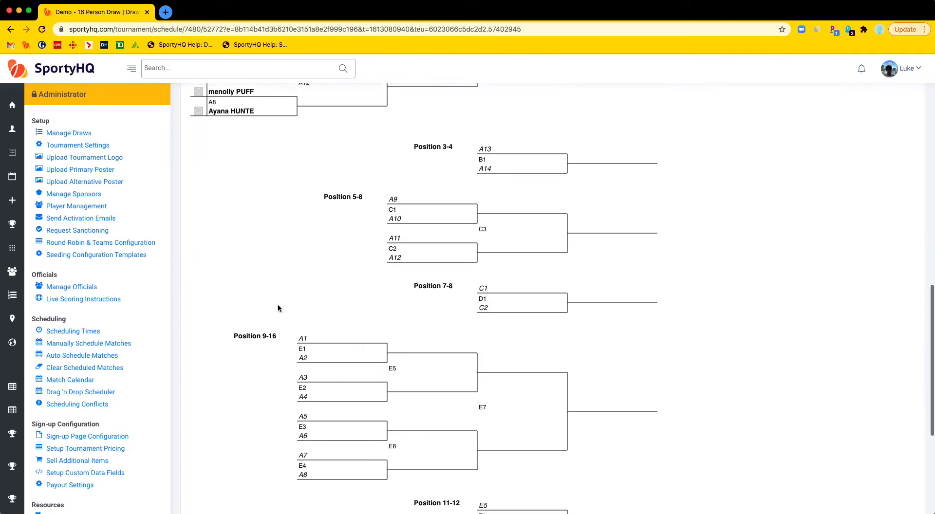
scroll(277, 304, down, 1)
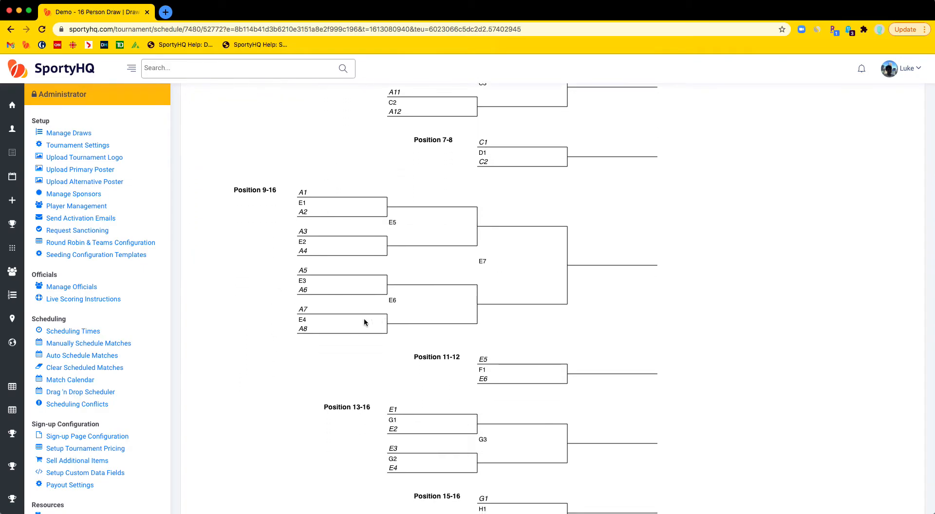
scroll(293, 358, down, 2)
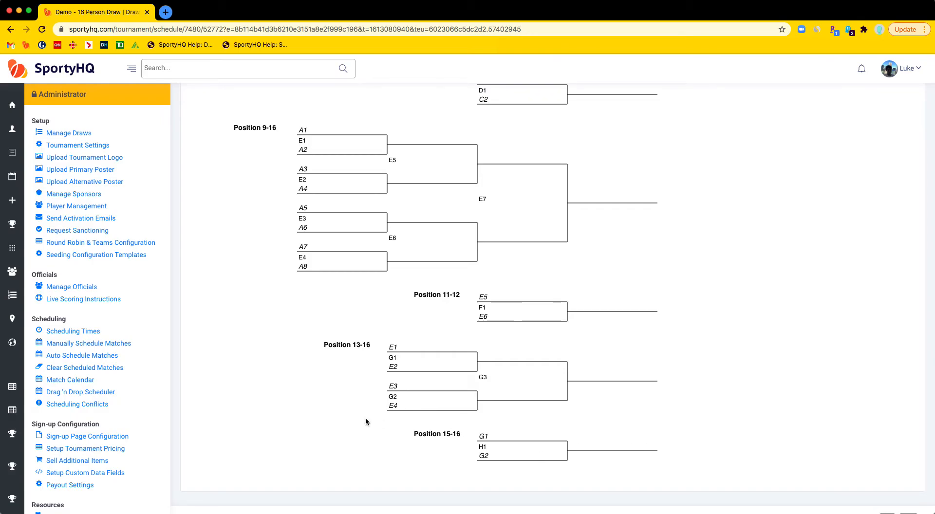
Change the draw format to "Bracket - MONRAD Format - 3rd Match Elimination" and review its placement brackets
scroll(366, 422, up, 15)
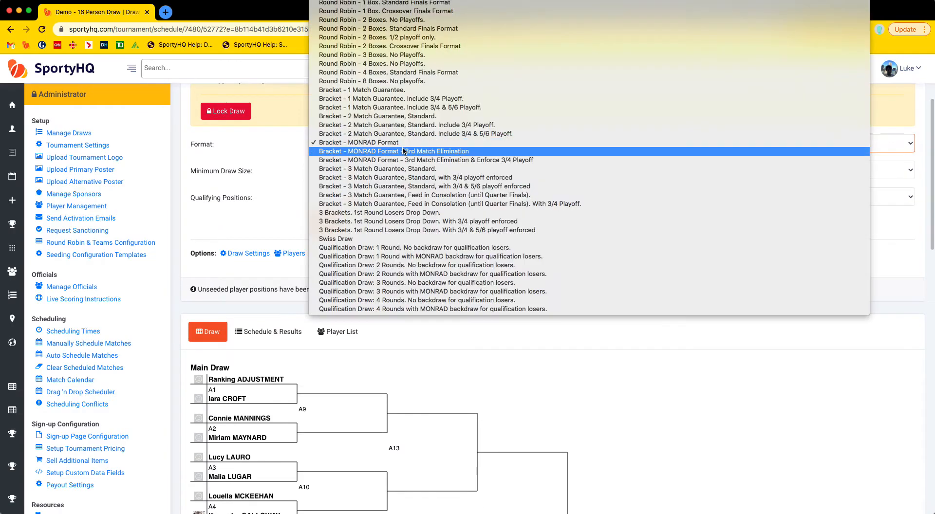
click(400, 151)
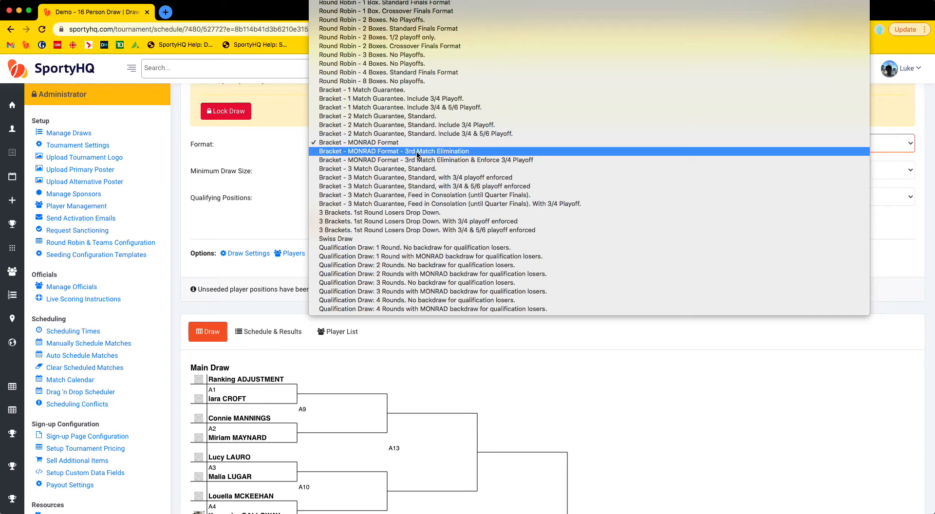
click(414, 152)
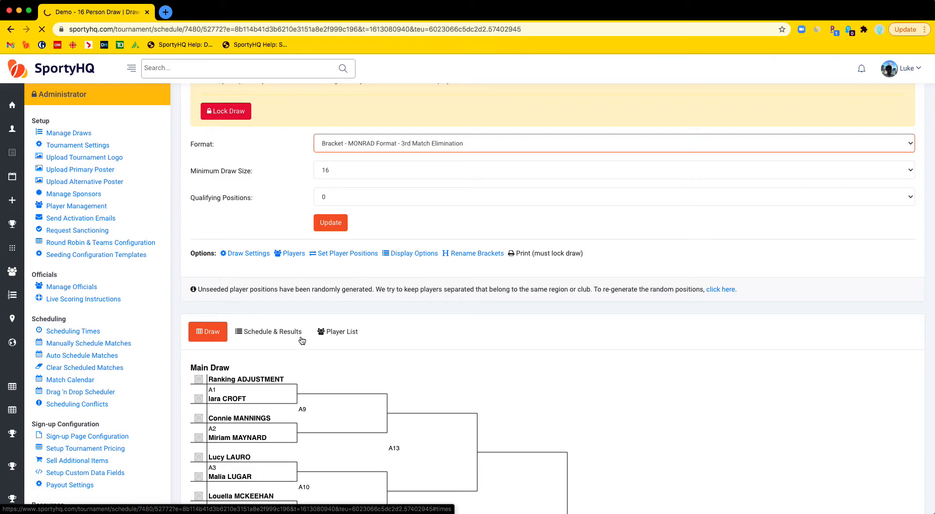
scroll(290, 336, down, 7)
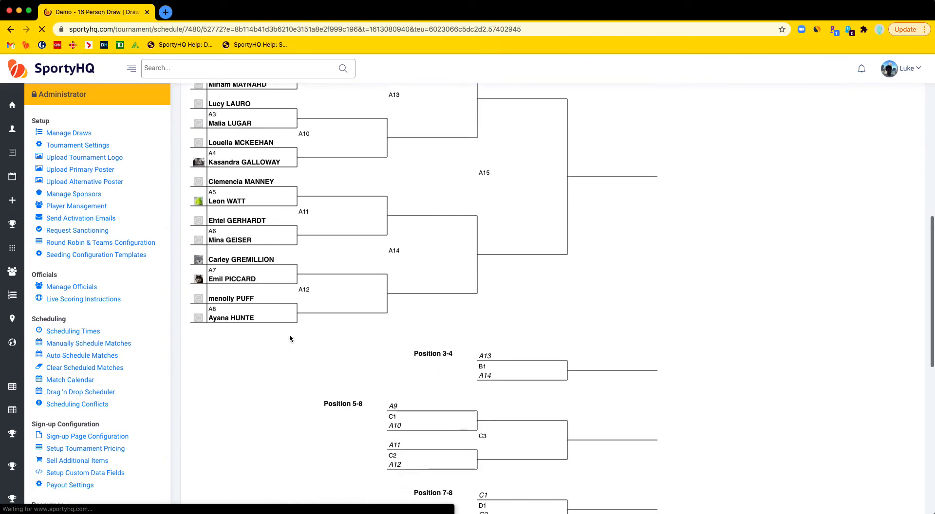
scroll(289, 337, down, 9)
scroll(289, 336, down, 4)
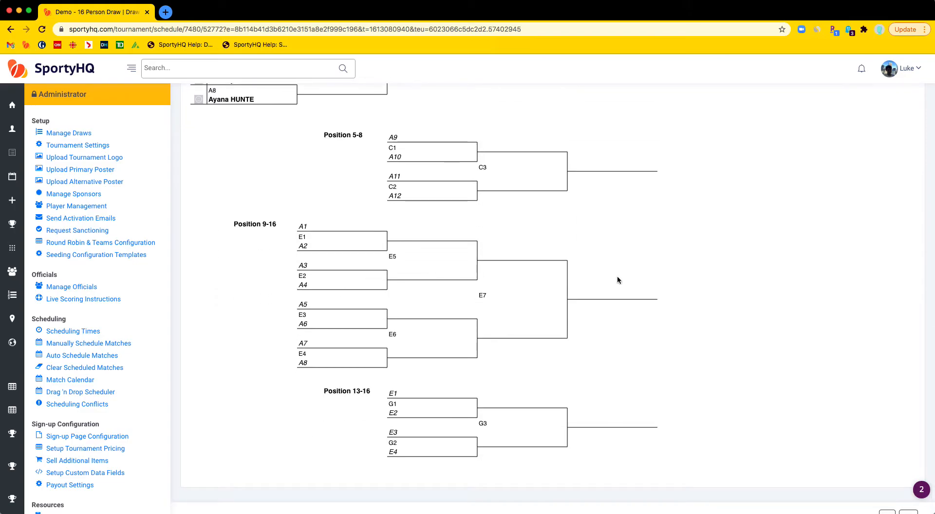
scroll(335, 223, up, 1)
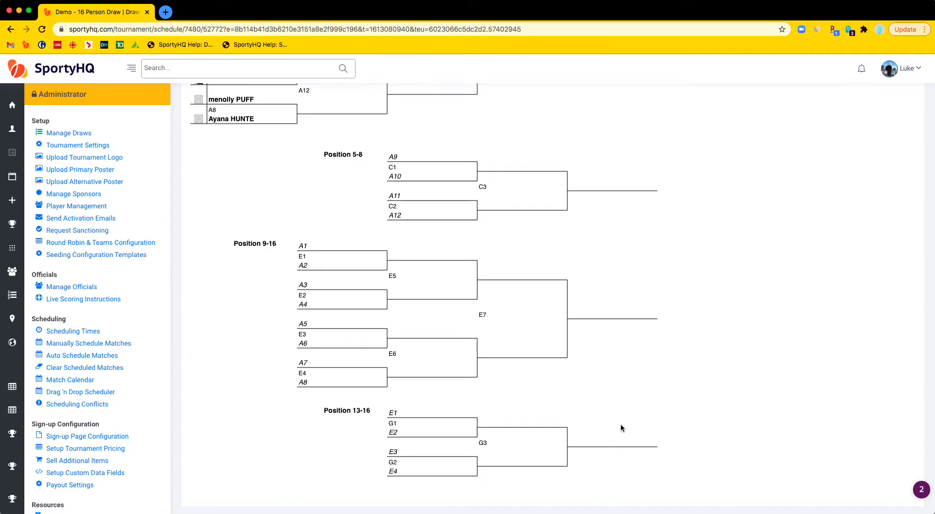
Change the draw format to "Bracket - 3 Match Guarantee, Standard." and review its three brackets
scroll(621, 427, up, 8)
scroll(621, 429, up, 4)
click(388, 116)
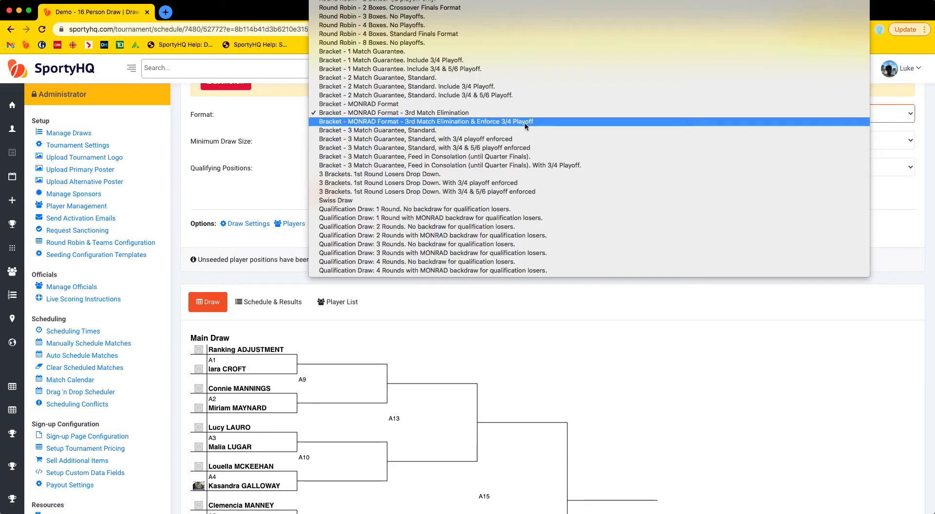
click(414, 130)
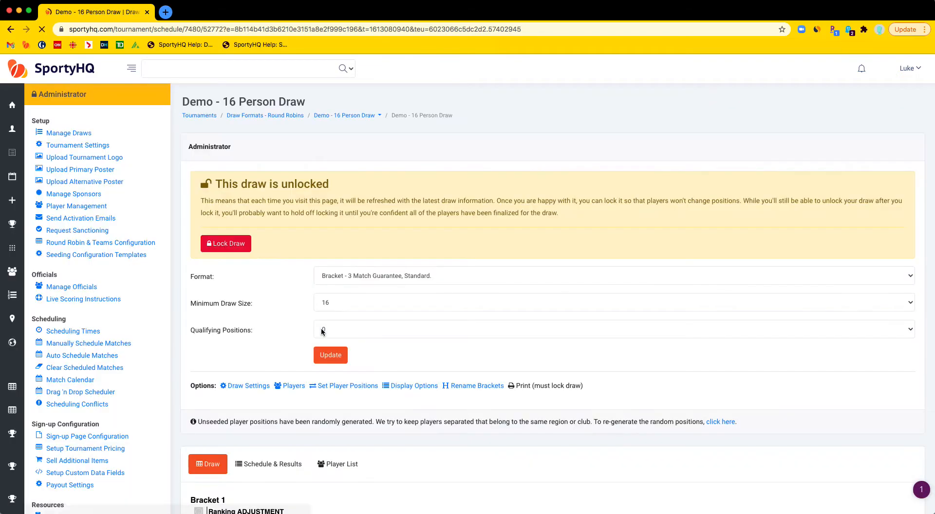
scroll(262, 334, down, 5)
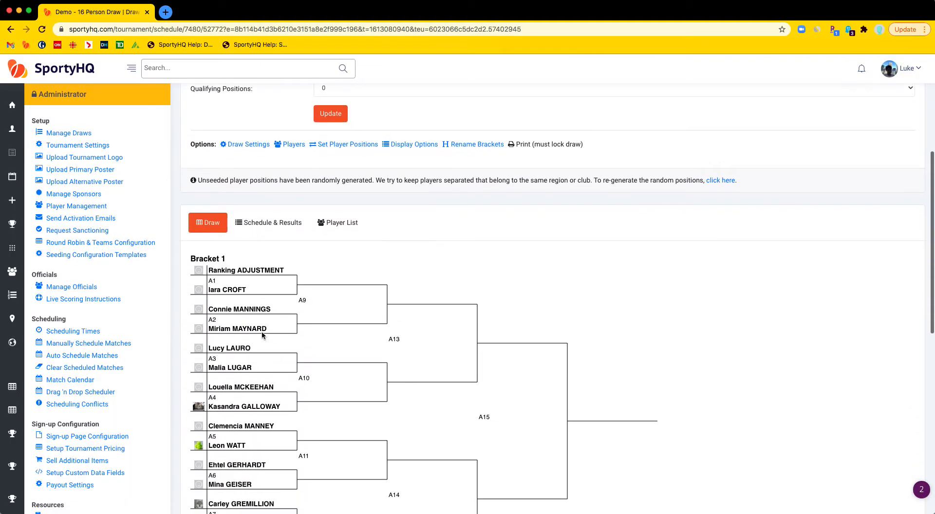
scroll(262, 334, down, 9)
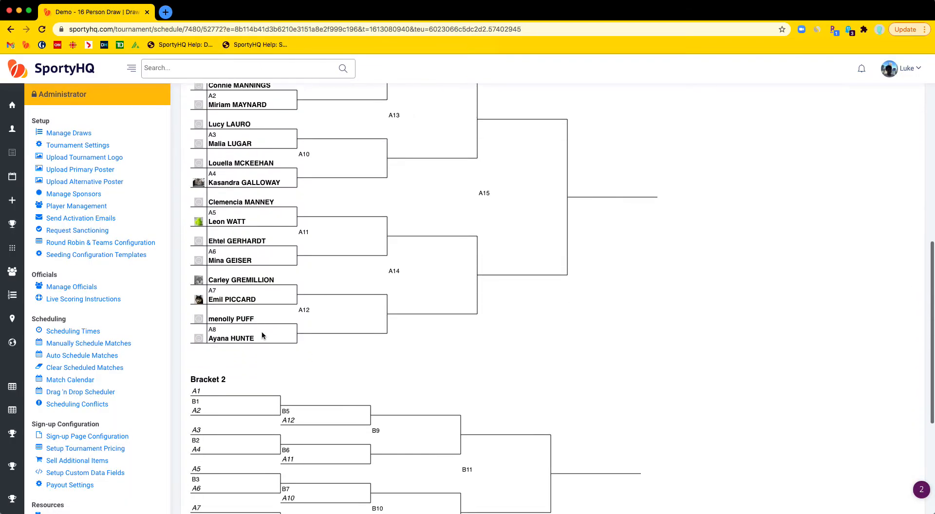
scroll(257, 318, down, 1)
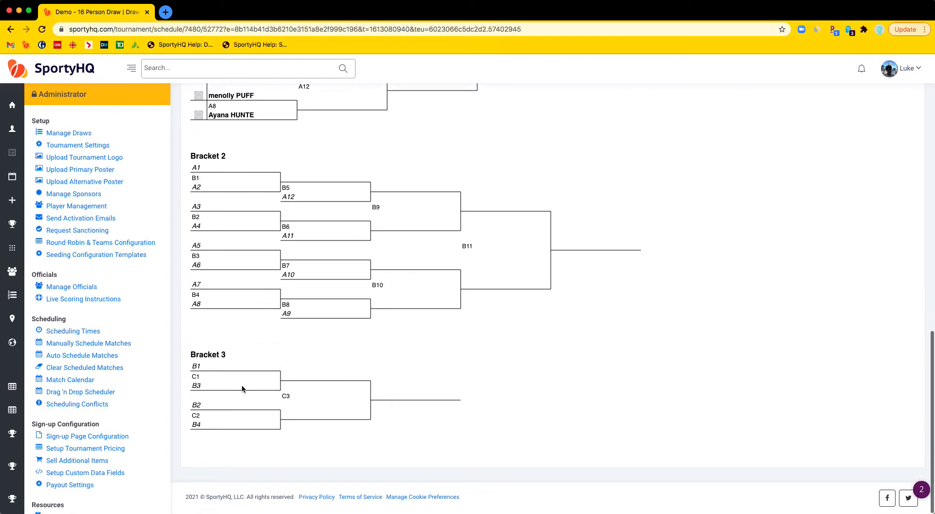
Change the draw format to "Bracket - 3 Match Guarantee, Feed in Consolation (until Quarter Finals)." and review its brackets, especially Bracket 2
scroll(288, 406, up, 14)
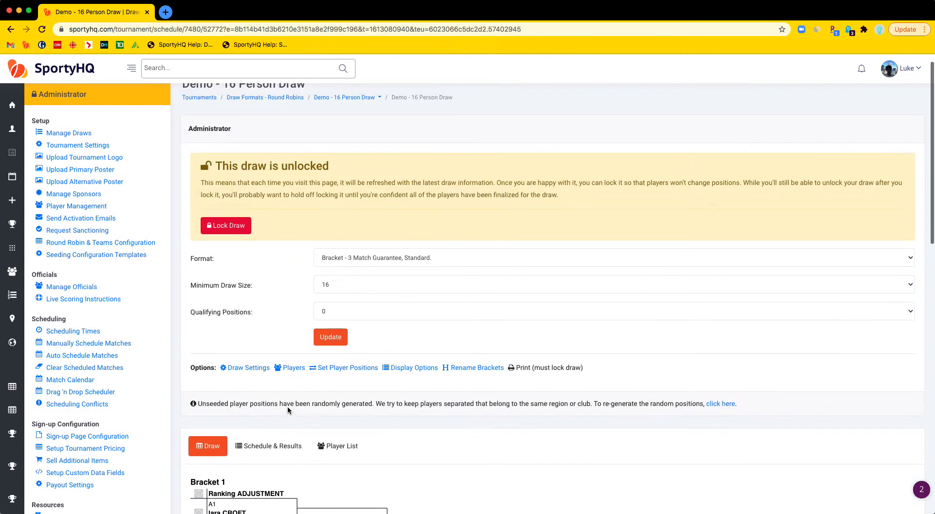
click(376, 276)
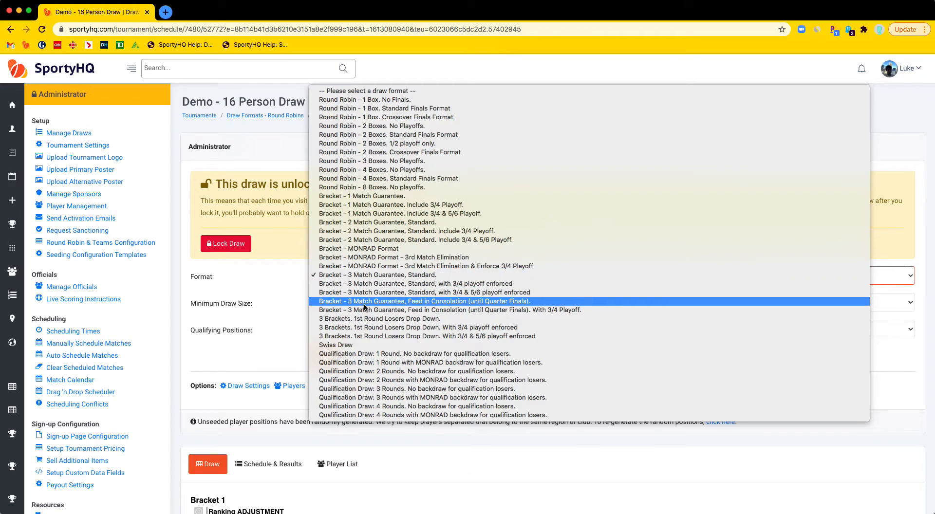
click(390, 301)
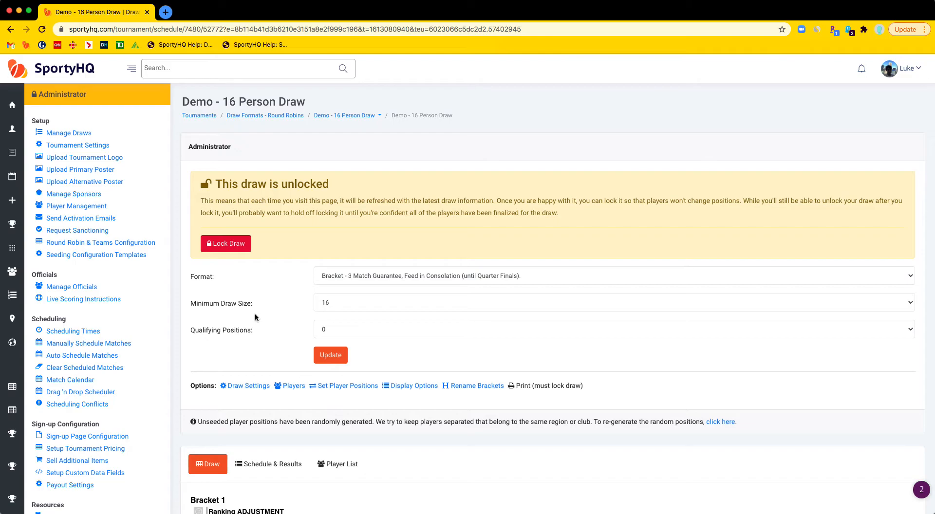
scroll(255, 318, down, 5)
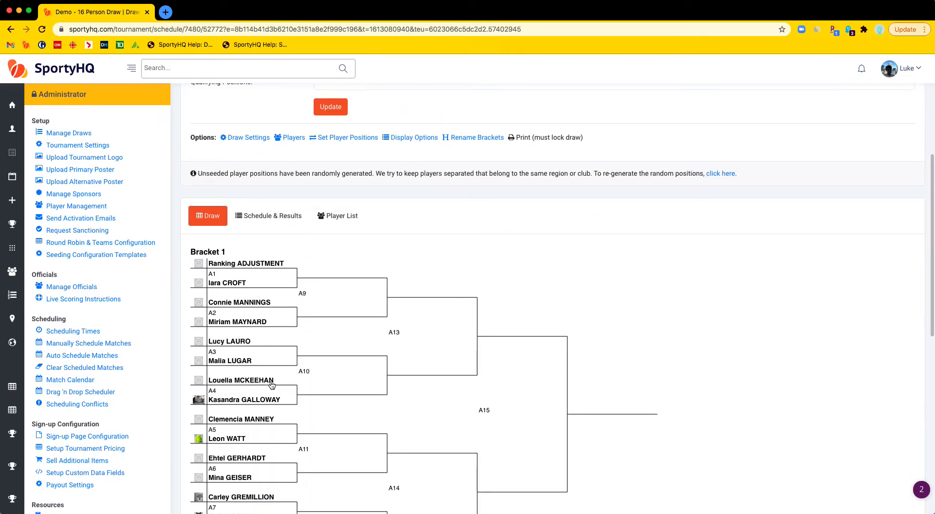
scroll(339, 287, down, 2)
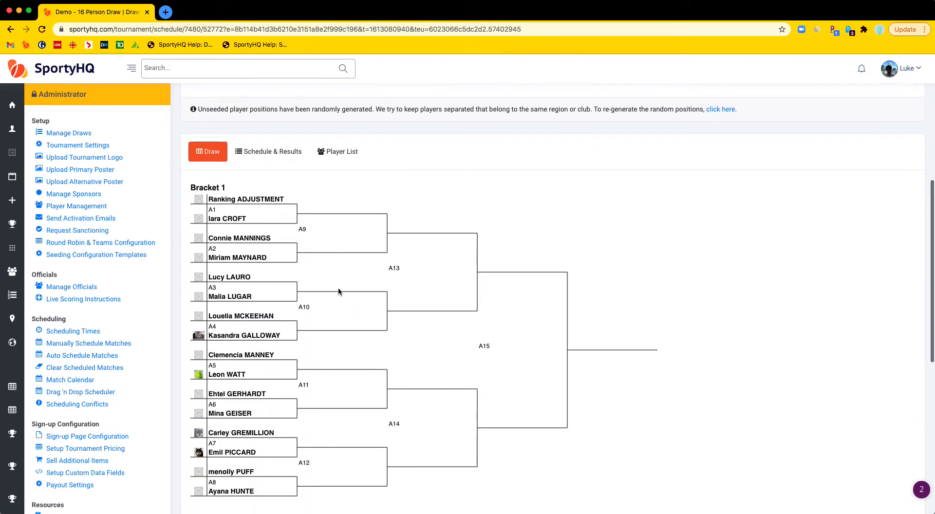
scroll(338, 287, down, 4)
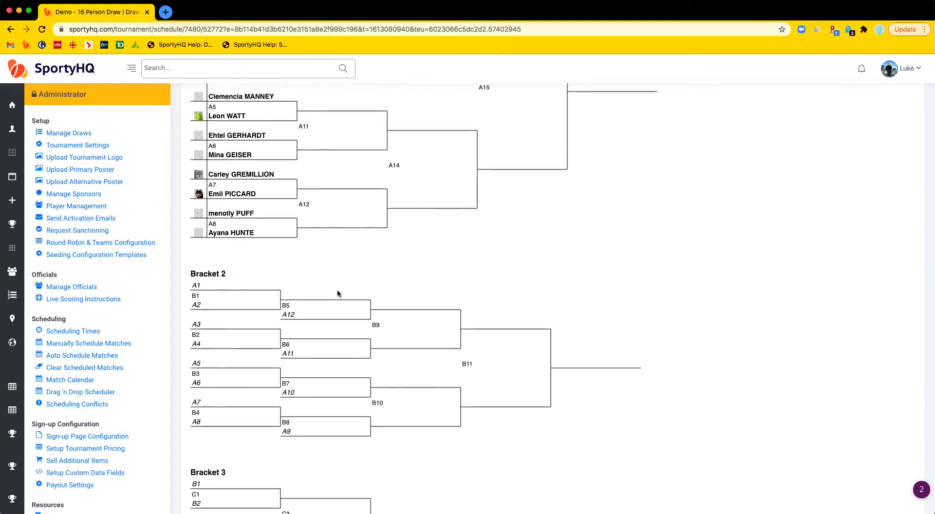
scroll(350, 273, down, 1)
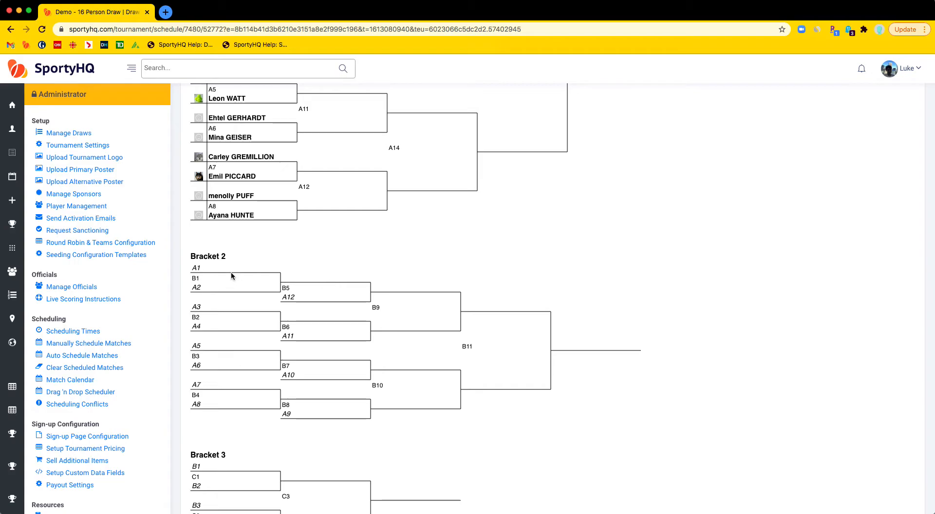
drag(227, 256, 186, 257)
Change the draw format to "3 Brackets. 1st Round Losers Drop Down." and review its three brackets
scroll(335, 285, up, 10)
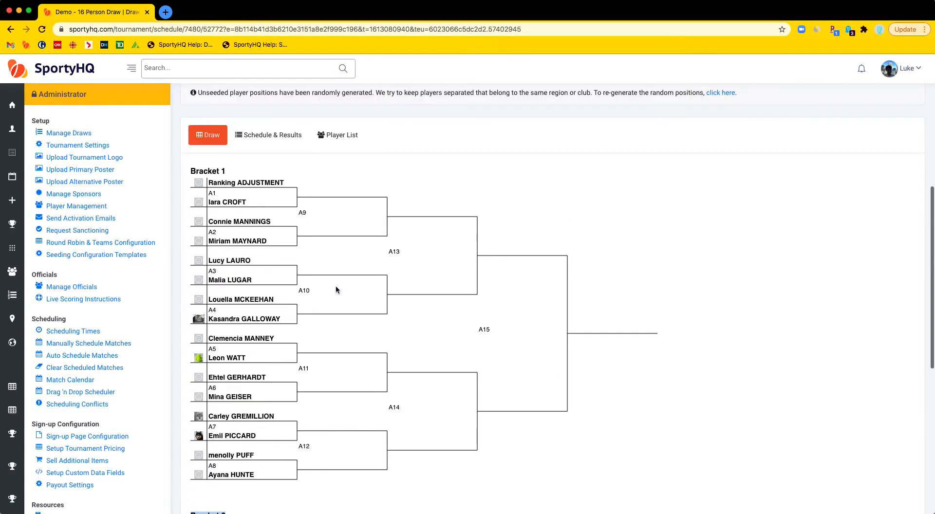
click(431, 125)
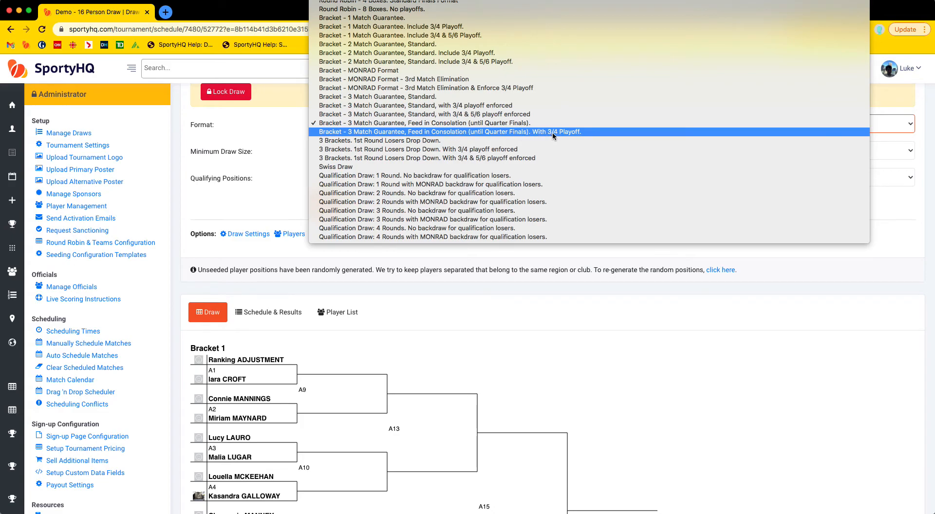
click(407, 141)
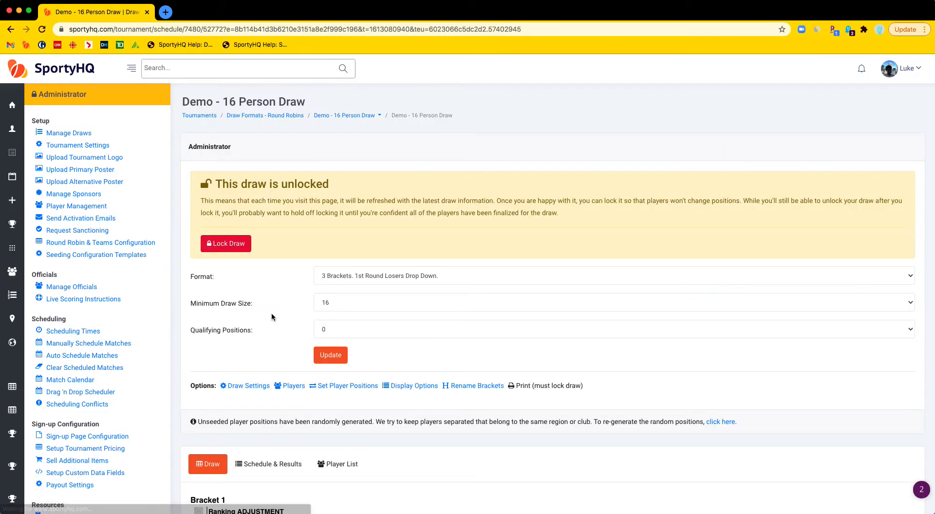
scroll(273, 317, down, 10)
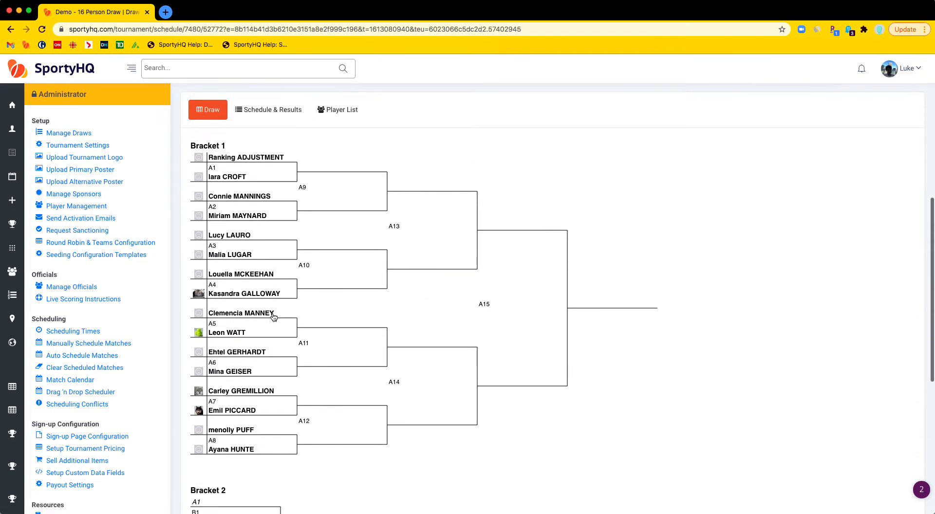
scroll(273, 315, down, 3)
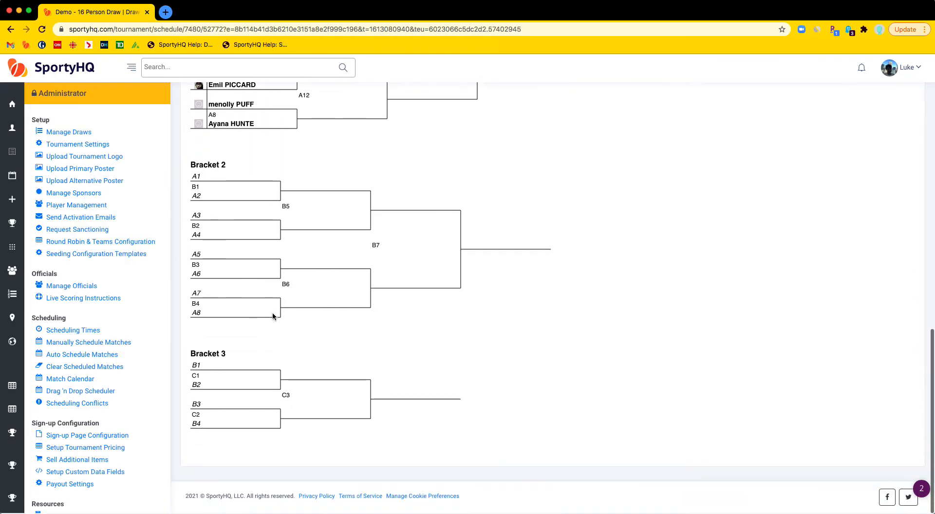
Leave the draw format as it is, open the tournament's seeding configuration templates and start a new seed configuration
scroll(323, 402, up, 20)
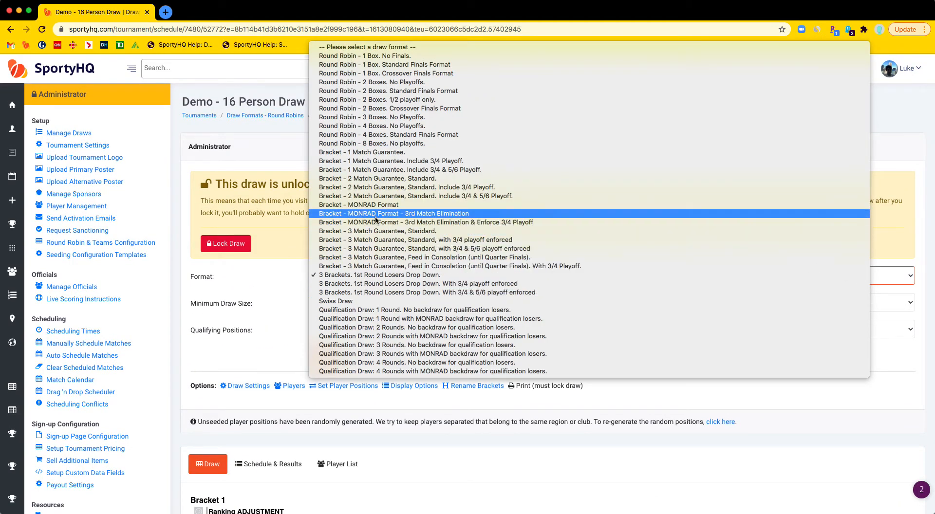
click(277, 295)
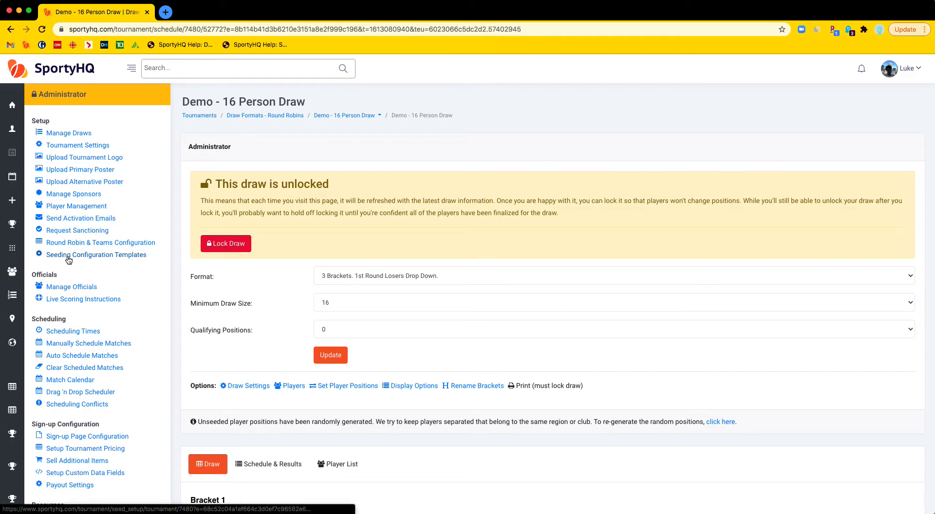
click(113, 259)
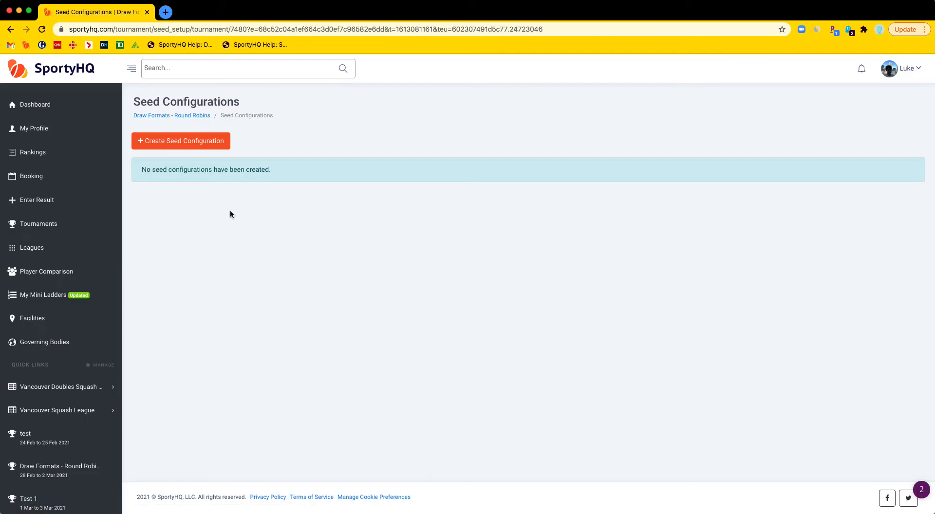
click(181, 143)
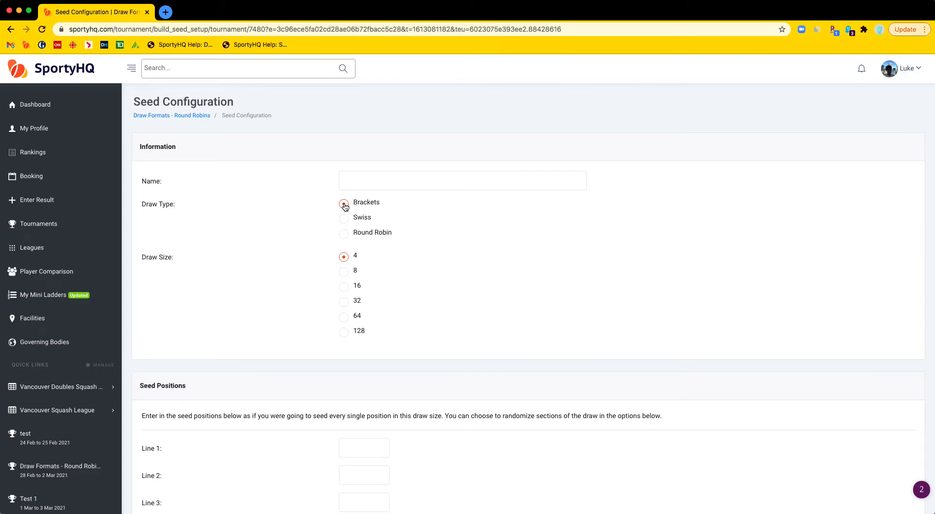
Set the seed configuration's draw size to 16 and examine the seed position lines and randomization options
click(345, 289)
scroll(217, 307, down, 5)
drag(183, 252, 144, 252)
scroll(223, 335, down, 6)
scroll(223, 340, down, 2)
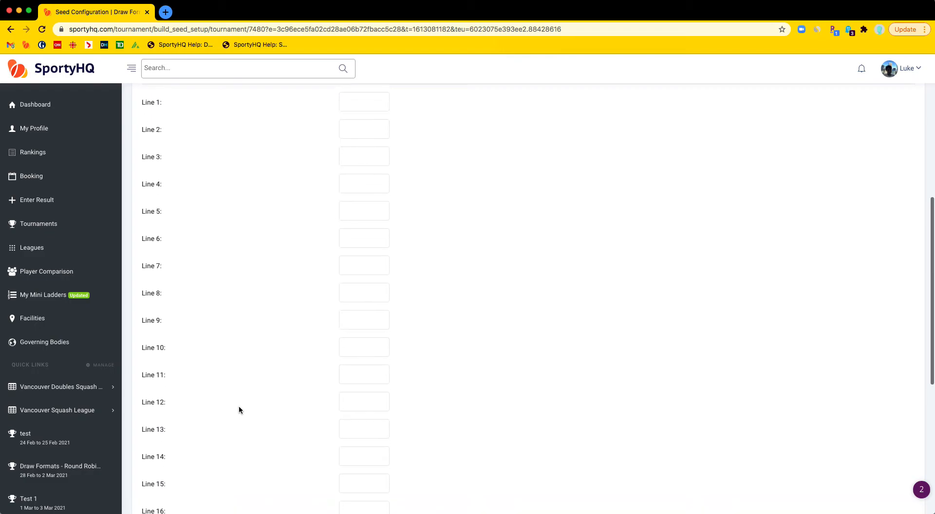
scroll(239, 410, up, 3)
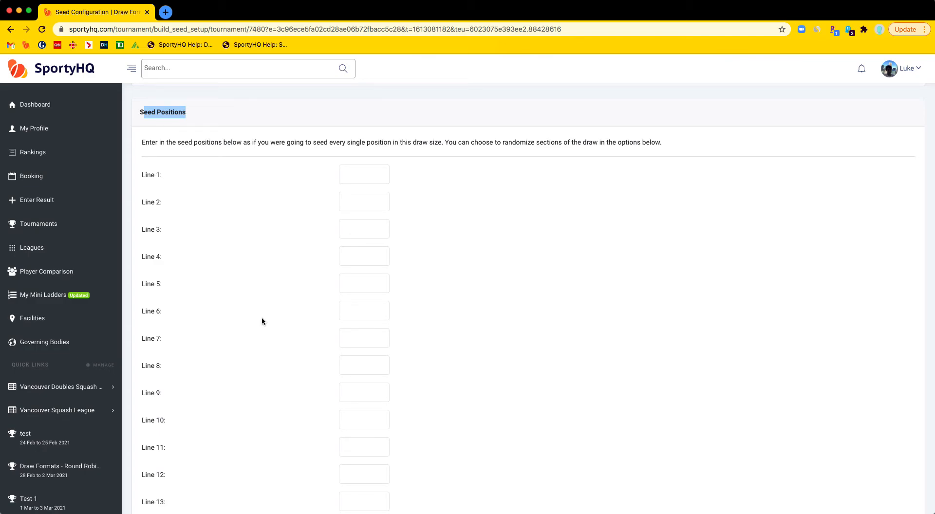
scroll(260, 324, down, 8)
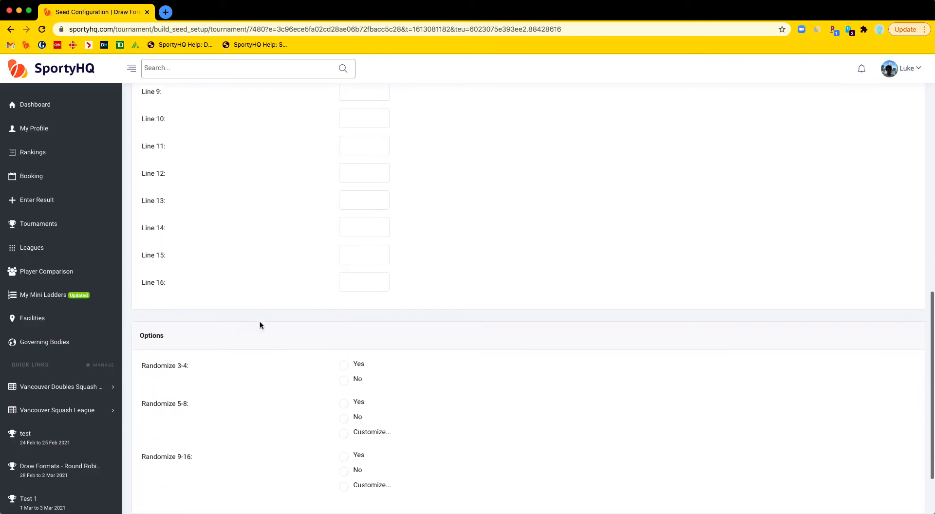
scroll(259, 321, down, 2)
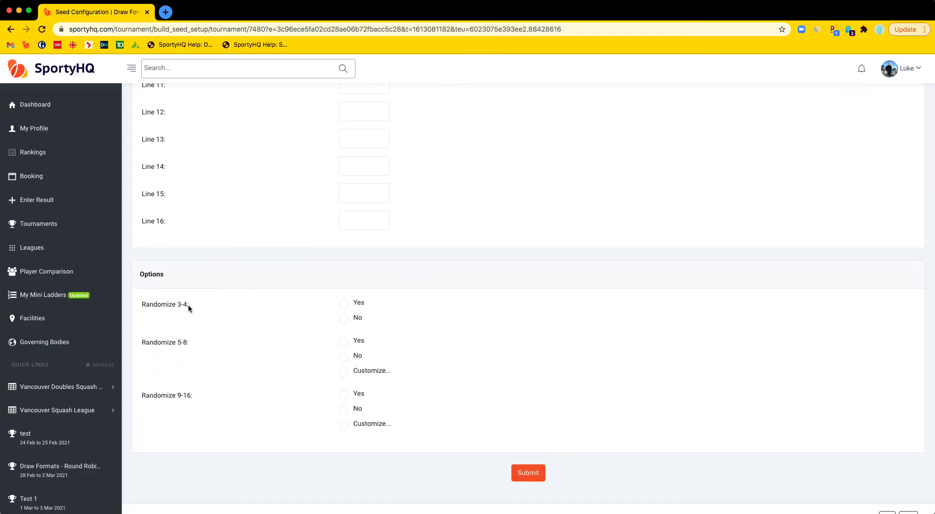
Set Randomize 3-4 to Yes, try Customize for Randomize 5-8 before choosing No, and set Randomize 9-16 to Yes
click(345, 305)
click(344, 343)
click(344, 372)
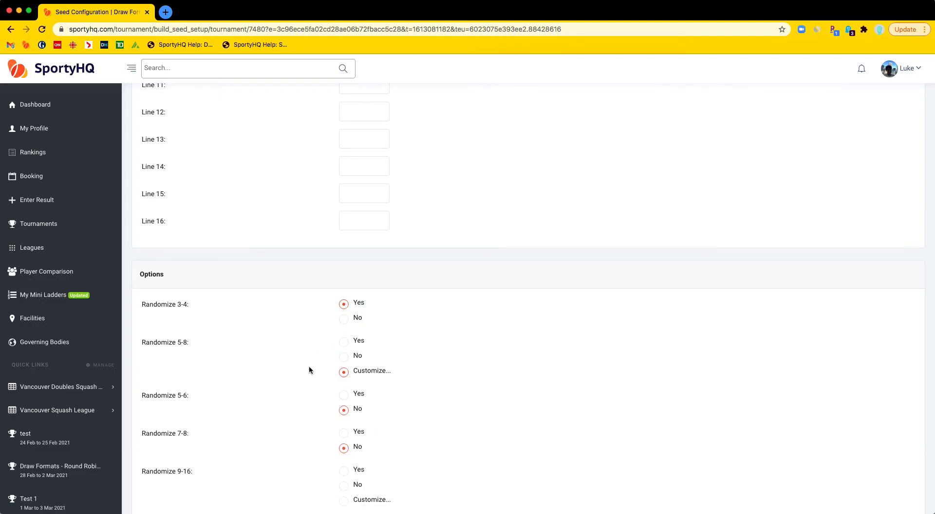
scroll(309, 371, down, 1)
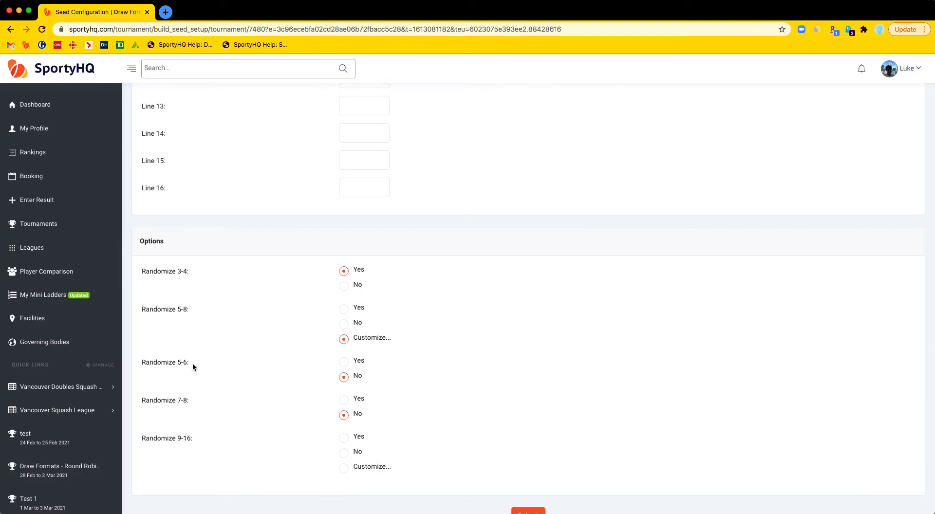
click(347, 323)
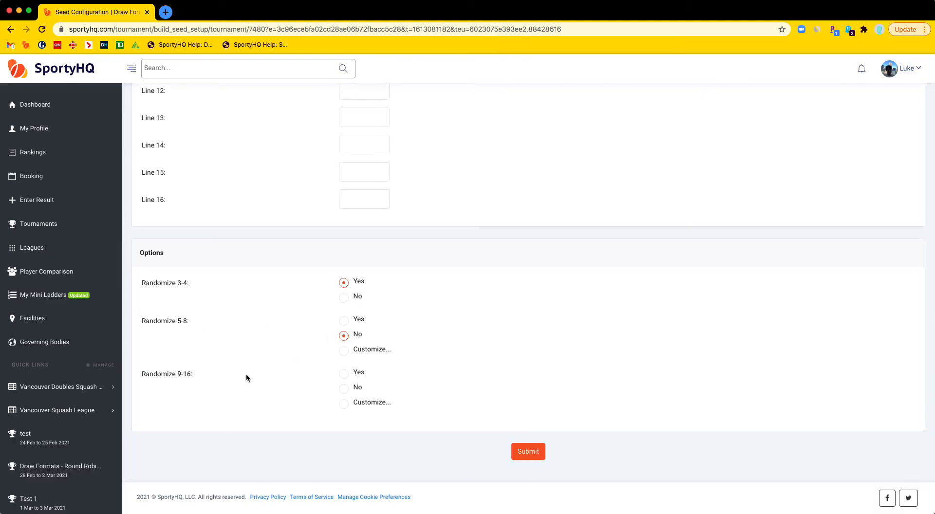
click(345, 373)
Leave the seed configuration without submitting it and go back to the 16-person draw
scroll(316, 371, up, 15)
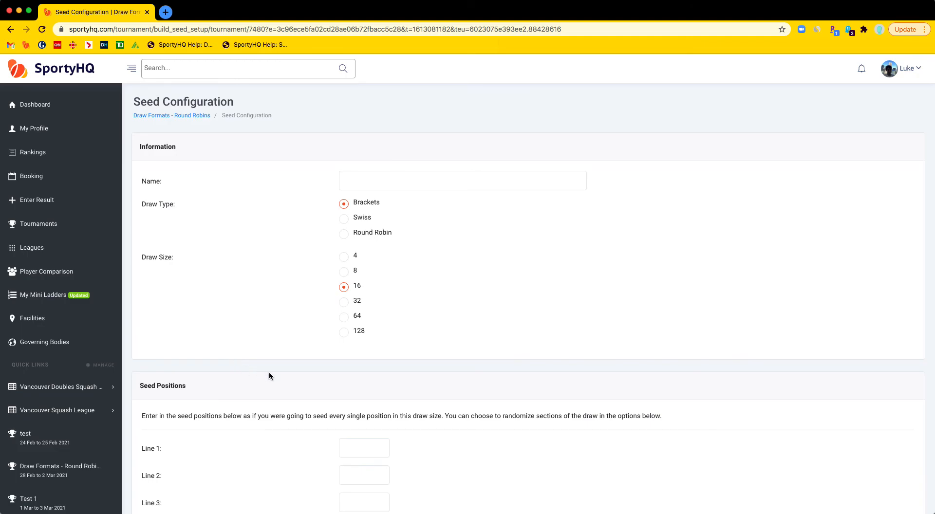
click(9, 30)
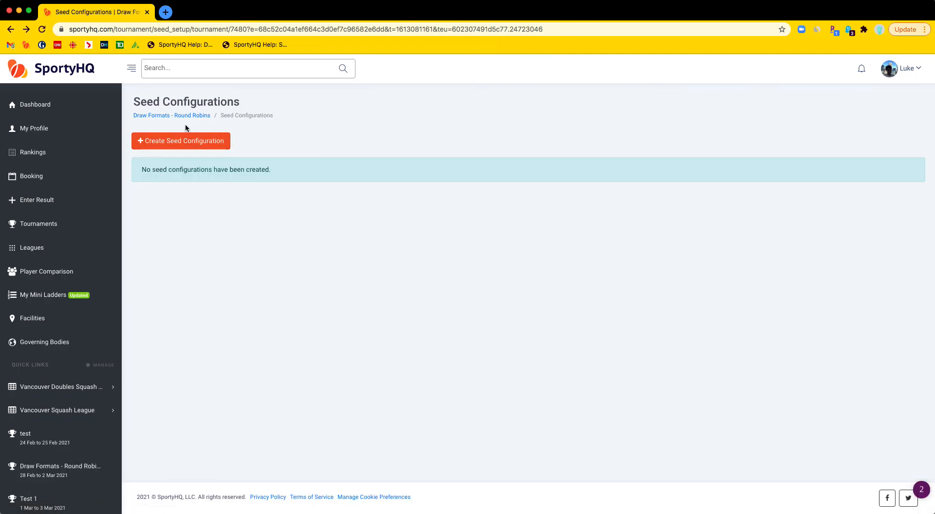
click(10, 29)
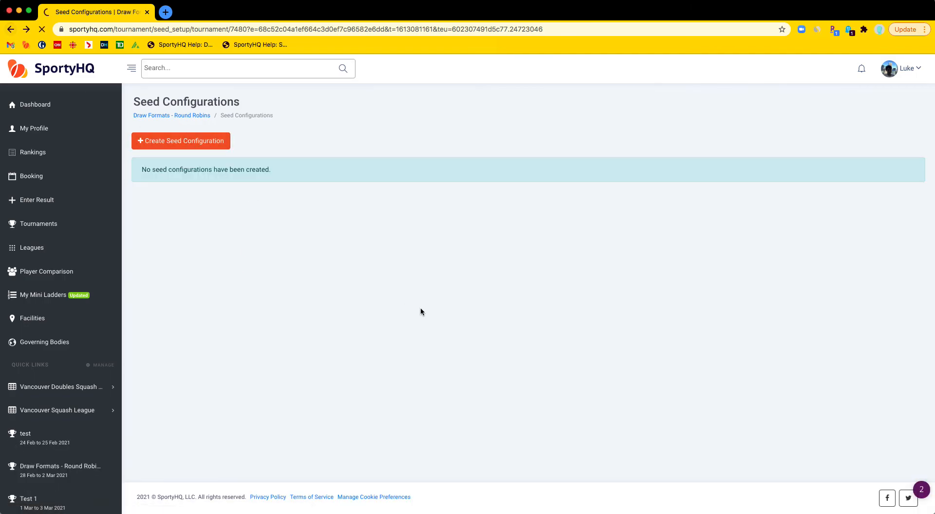